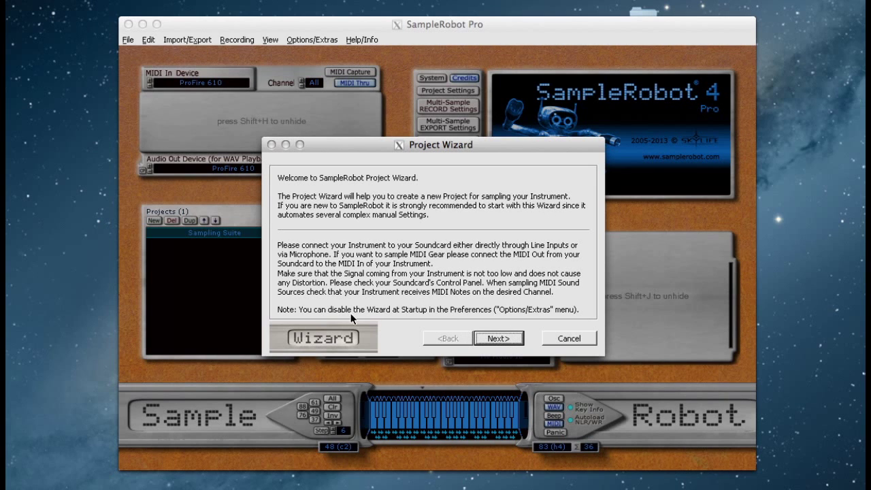
Name the project 'Moog SP001', keeping the default data path and ProFire 610 as audio input
left_click(499, 339)
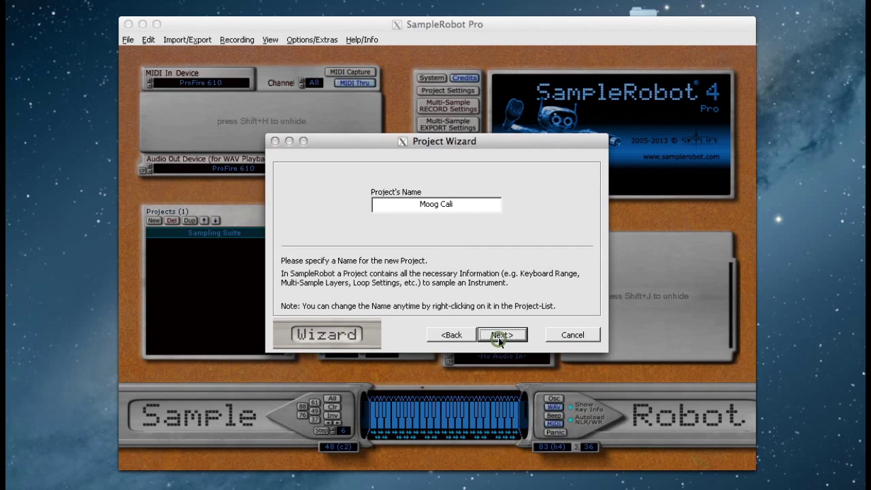
double_click(465, 204)
key("BackSpace")
type("SP001")
left_click(501, 335)
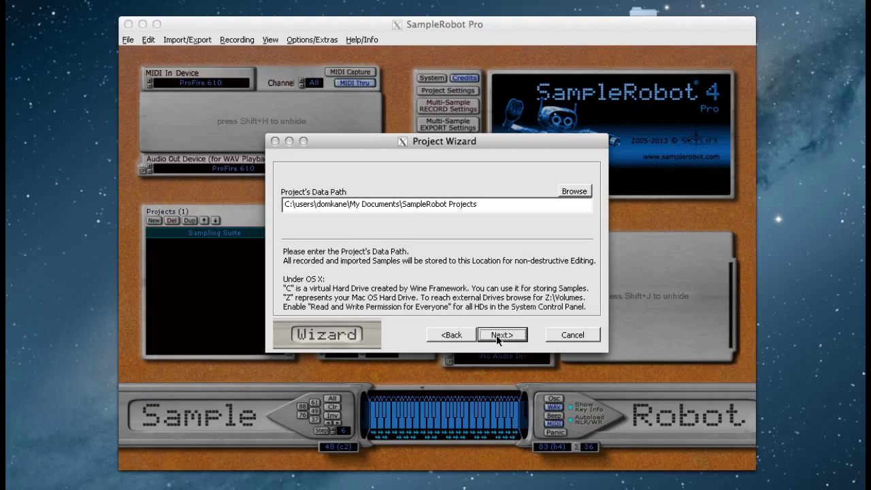
left_click(496, 334)
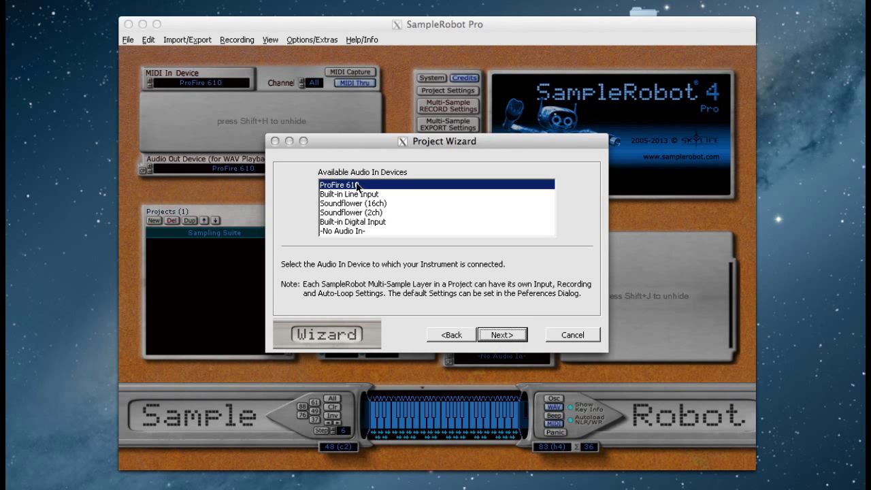
left_click(509, 335)
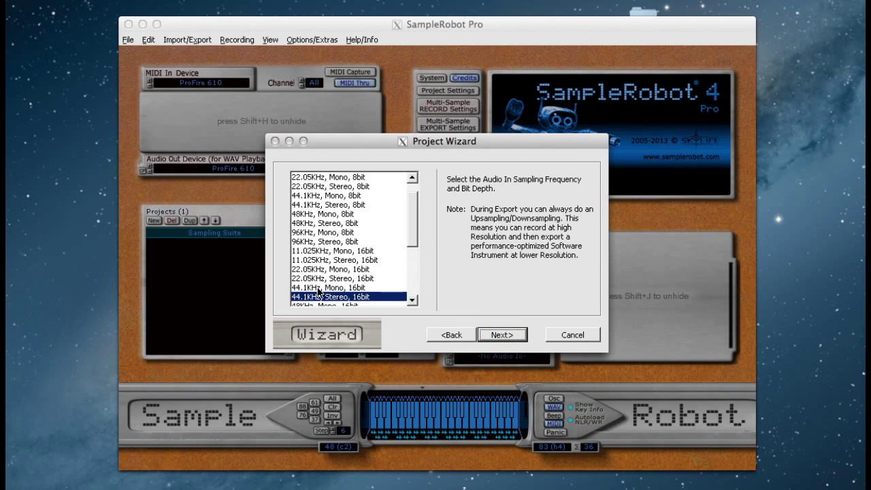
Choose 44.1KHz, Mono, 16bit recording, keep automatic recording, and send MIDI out through ProFire 610
left_click(340, 288)
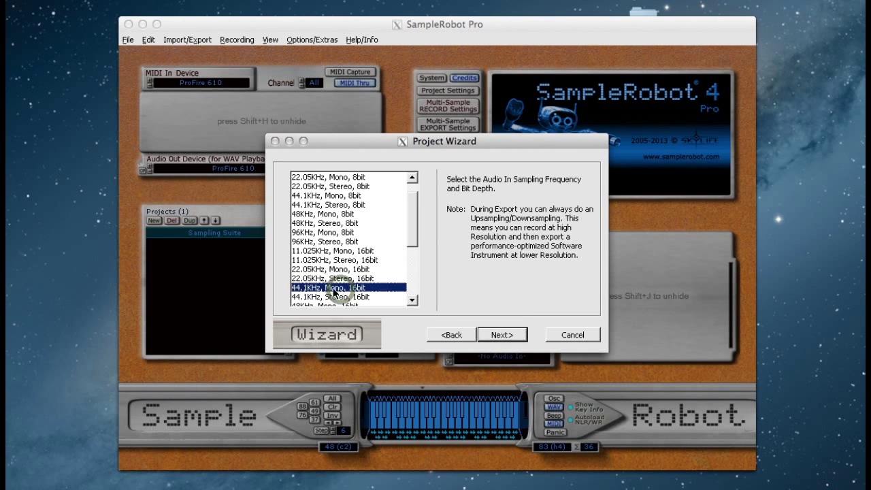
left_click(499, 336)
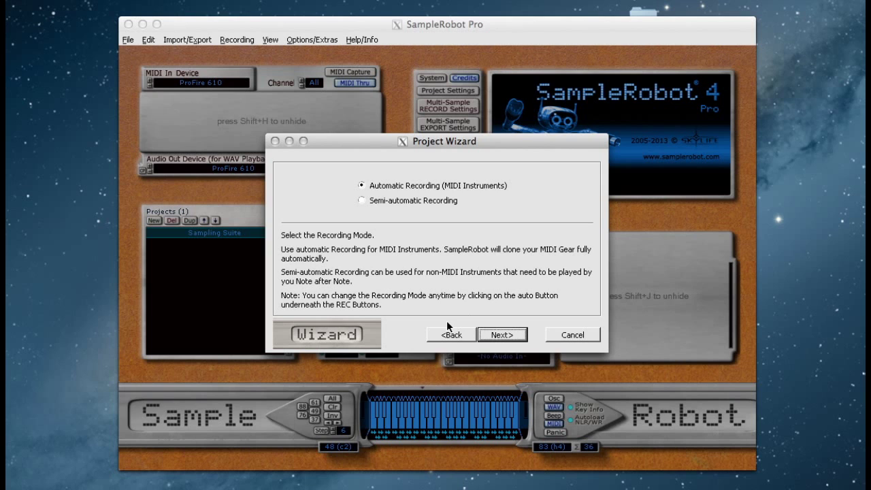
left_click(501, 336)
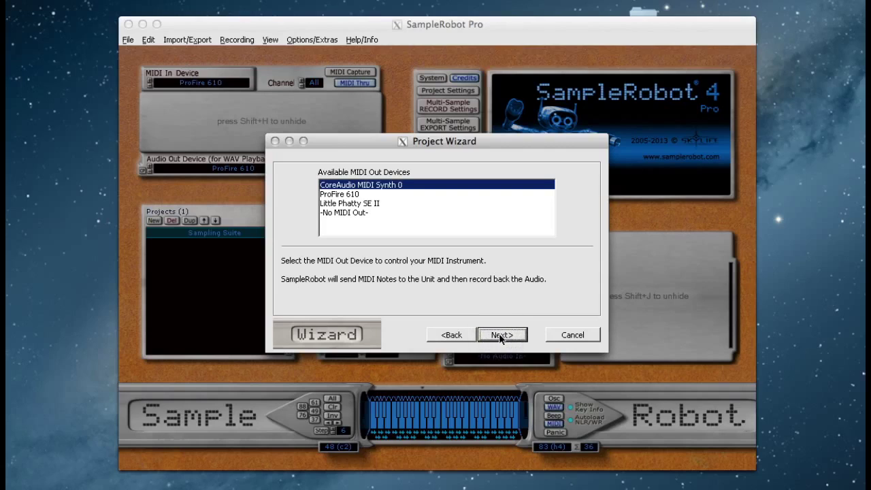
left_click(351, 195)
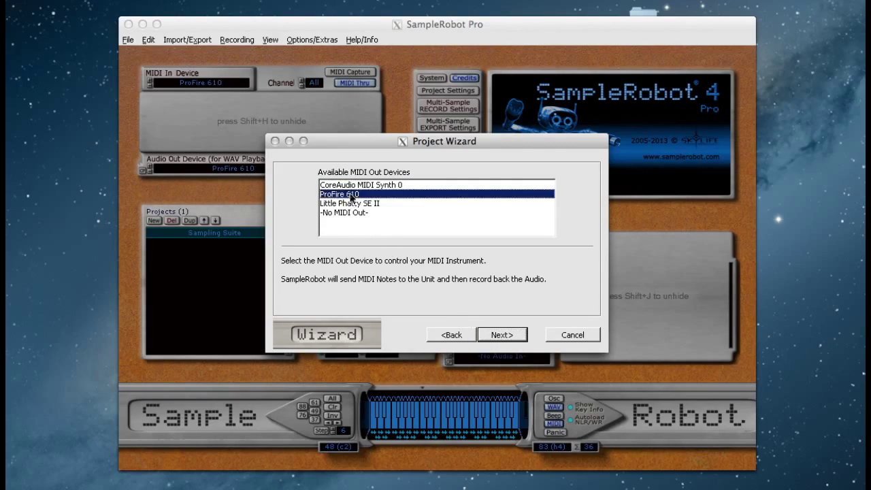
left_click(503, 335)
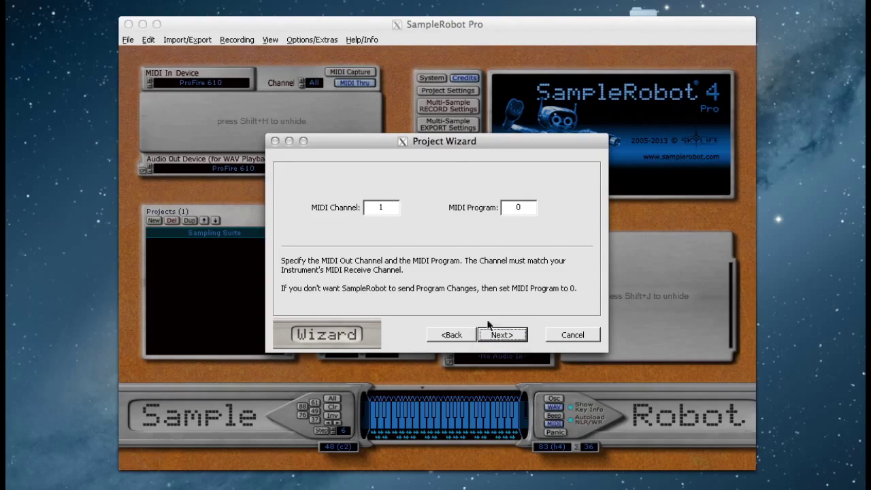
Keep MIDI channel 1 and the 61-key range, and set key-step 3 with one velocity layer
left_click(502, 335)
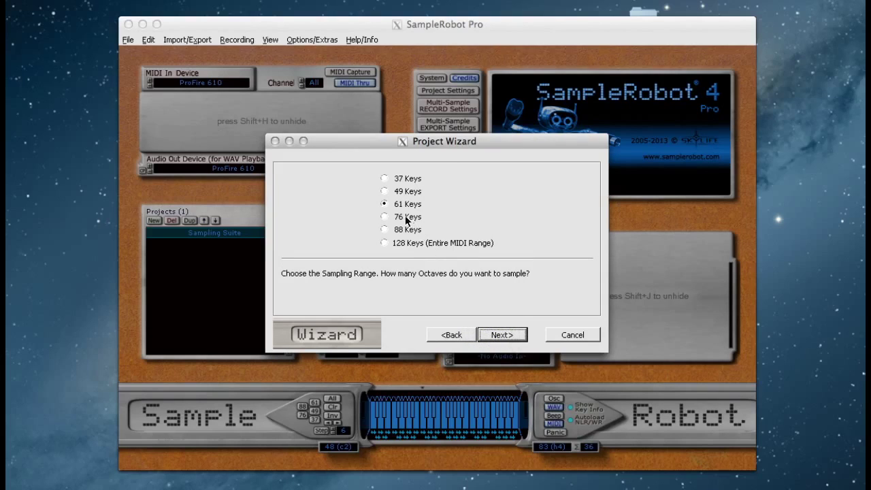
left_click(501, 335)
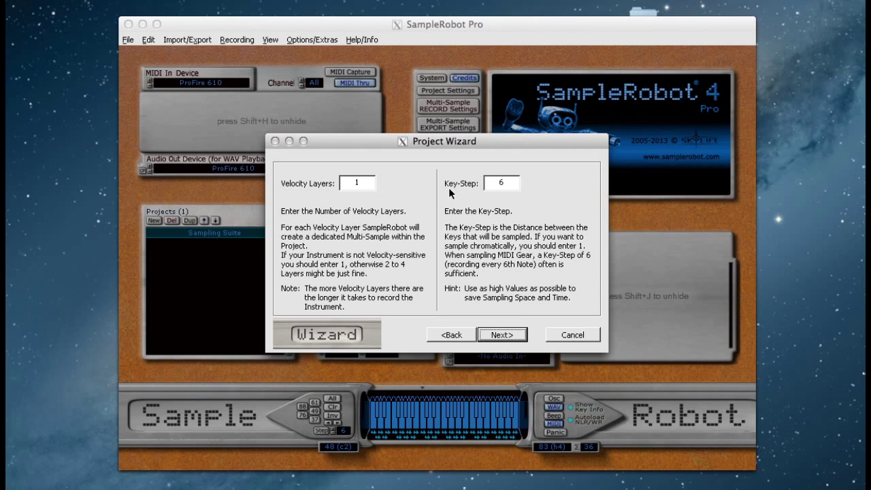
double_click(513, 185)
type("3")
left_click(503, 337)
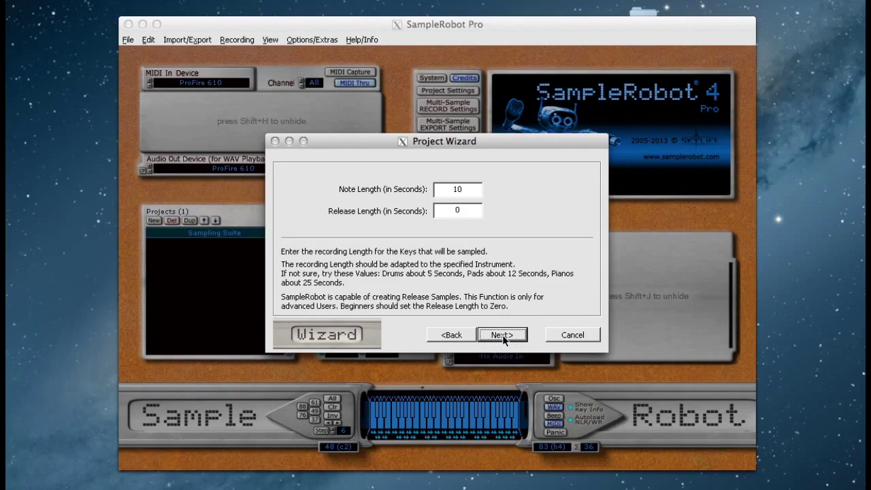
Set the note length to 4 seconds, keeping release at 0
double_click(467, 191)
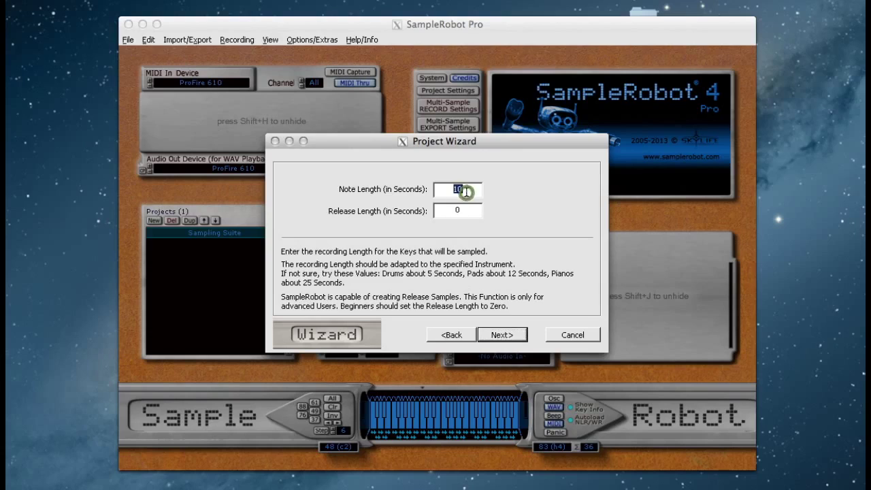
type("4")
left_click(502, 335)
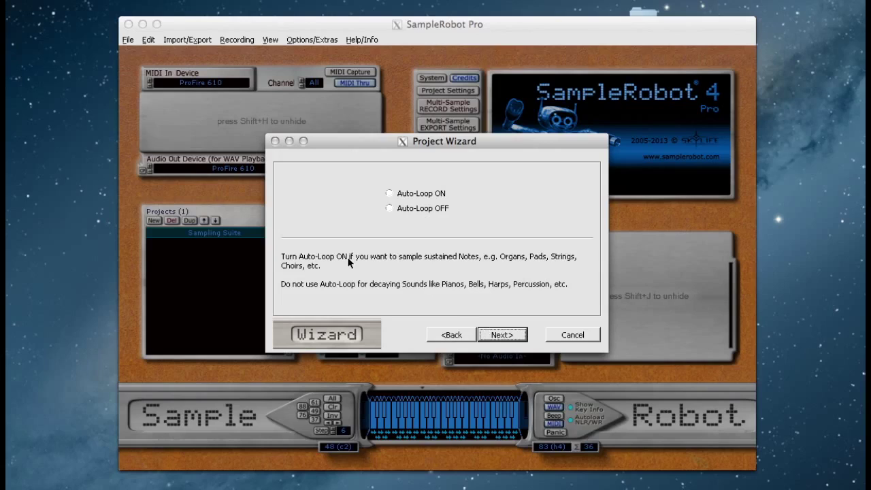
Turn auto-looping on with the Simple loop template and loops starting at 50%
left_click(412, 194)
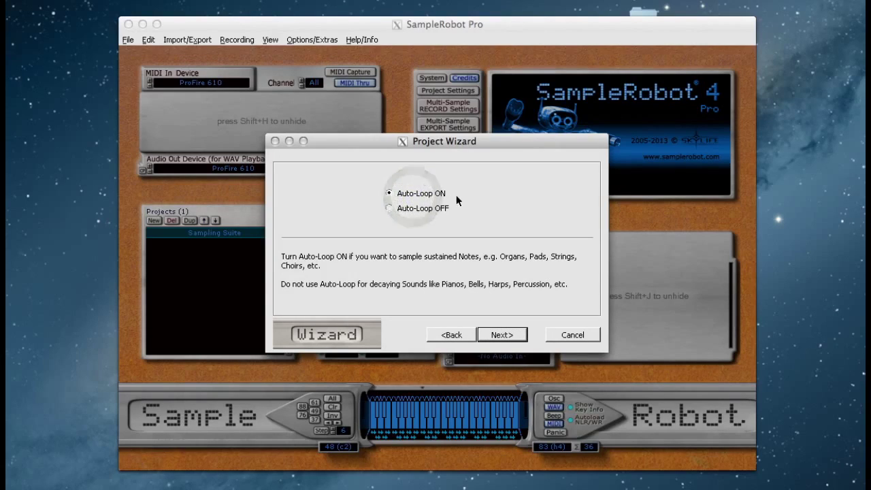
left_click(495, 335)
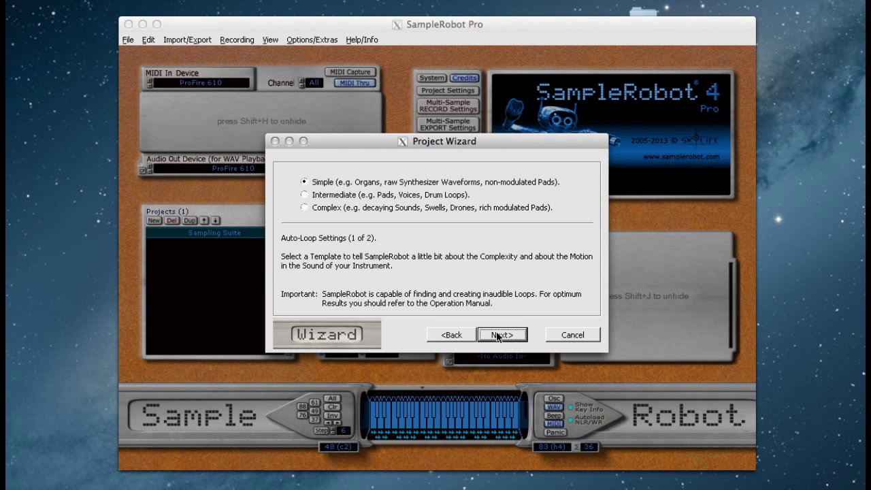
left_click(498, 335)
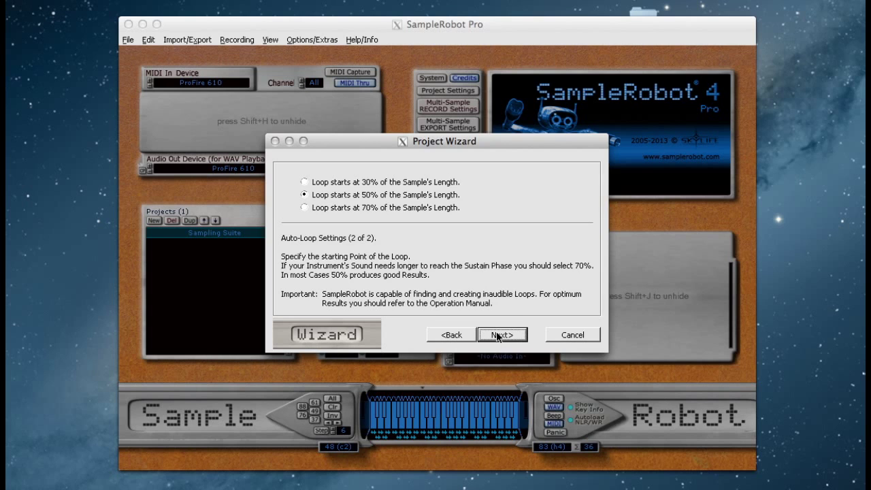
left_click(497, 335)
Finish the wizard to create the Moog SP001 project, then postpone recording
left_click(498, 335)
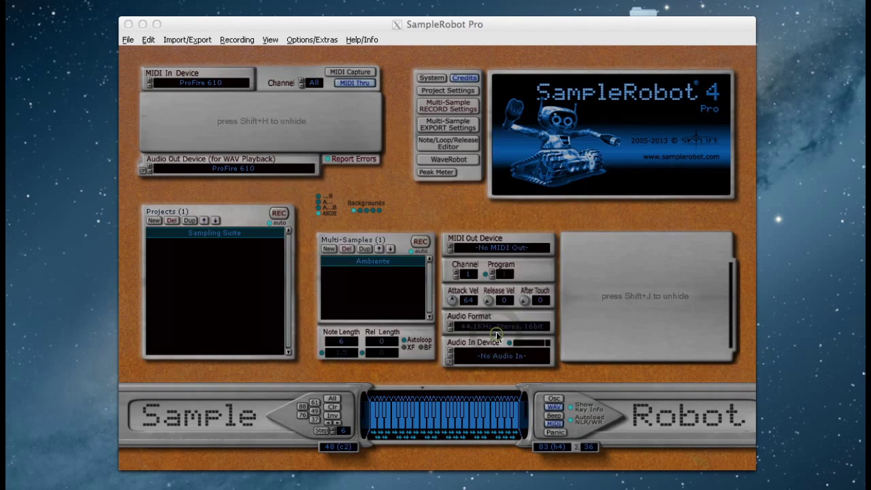
left_click(496, 333)
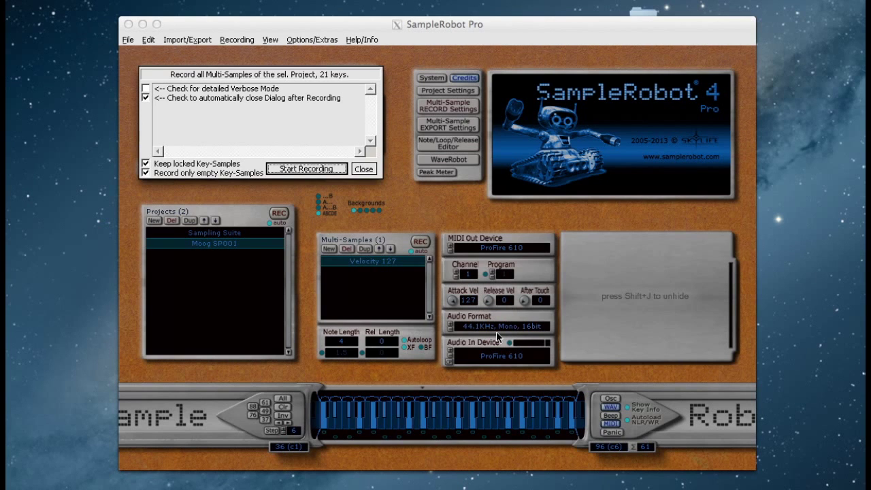
left_click(365, 169)
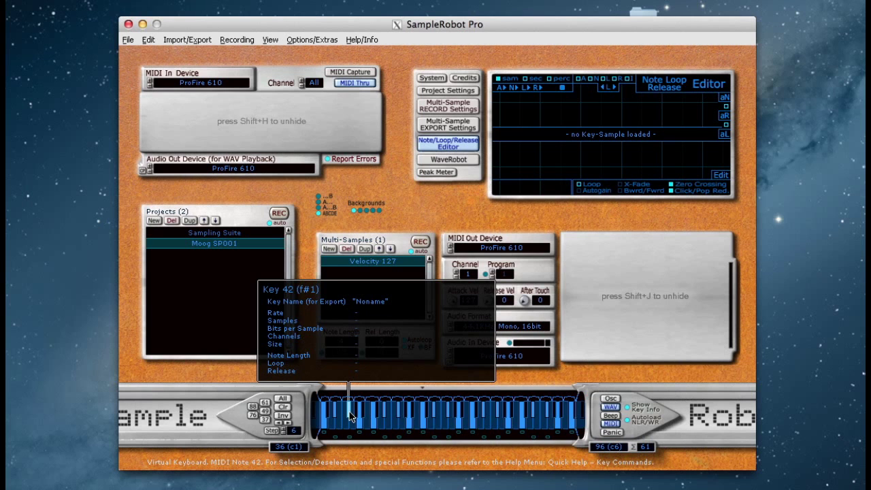
Record the whole selected project, sampling all 21 keys of Velocity 127
left_click(235, 41)
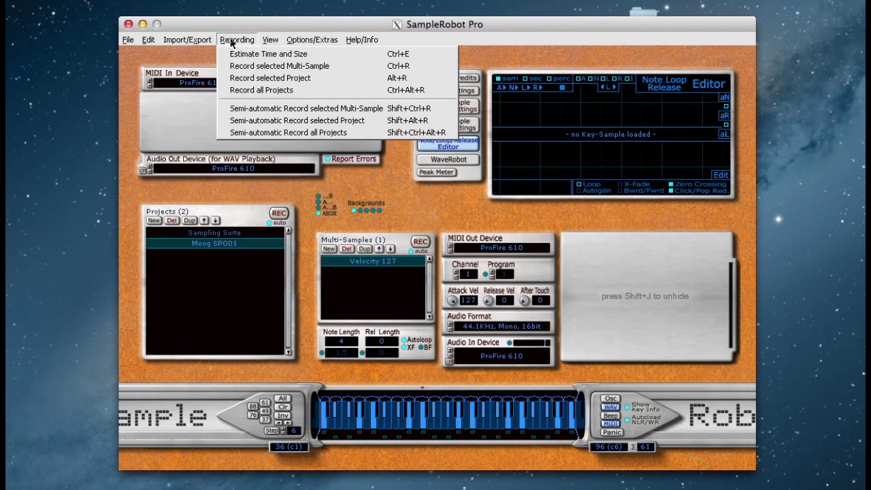
left_click(266, 78)
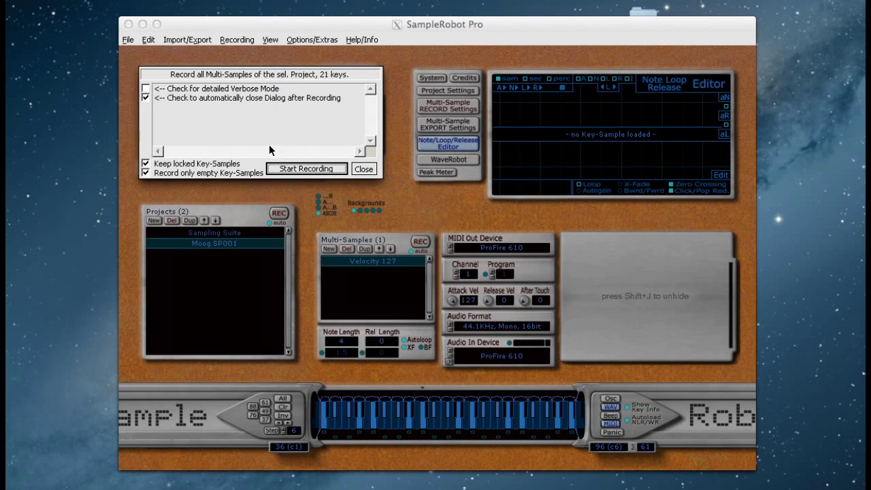
left_click(303, 170)
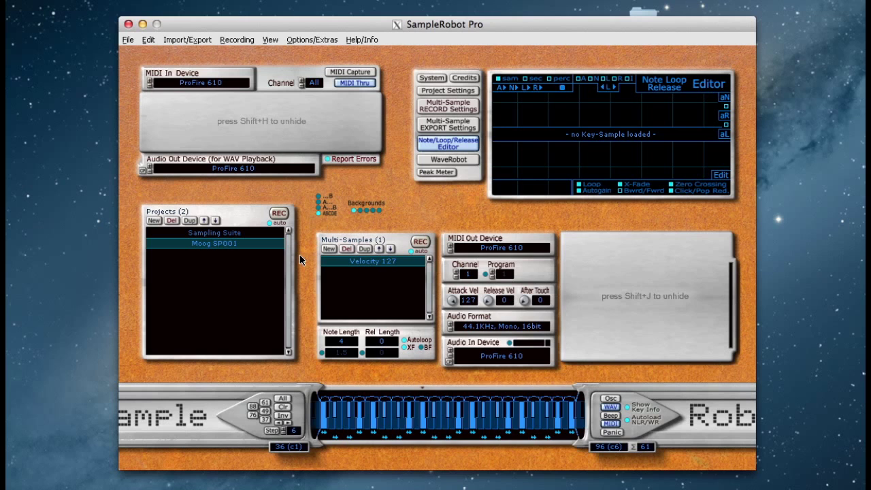
Load key 45 (a1) and check its 1.46-second crossfade loop
mouse_move(347, 422)
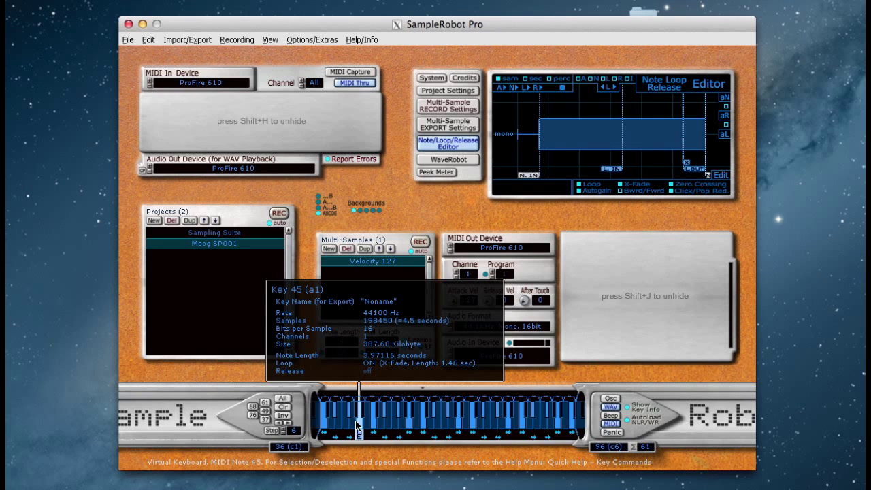
Open the sample in WaveRobot, centre its window, and inspect the Note-In marker
left_click(445, 160)
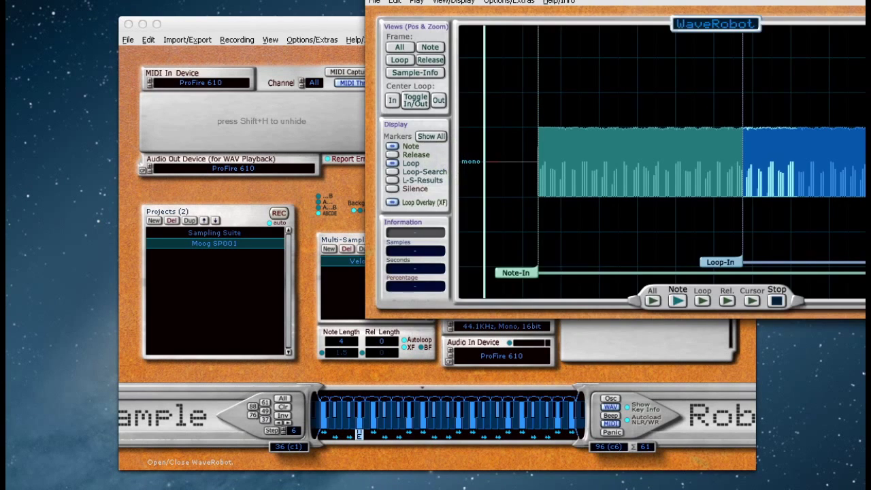
left_click_drag(576, 1, 301, 68)
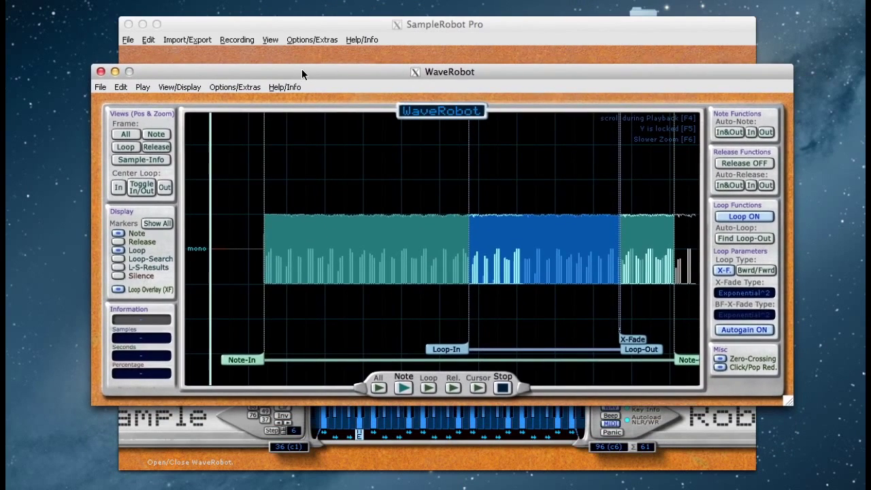
mouse_move(424, 351)
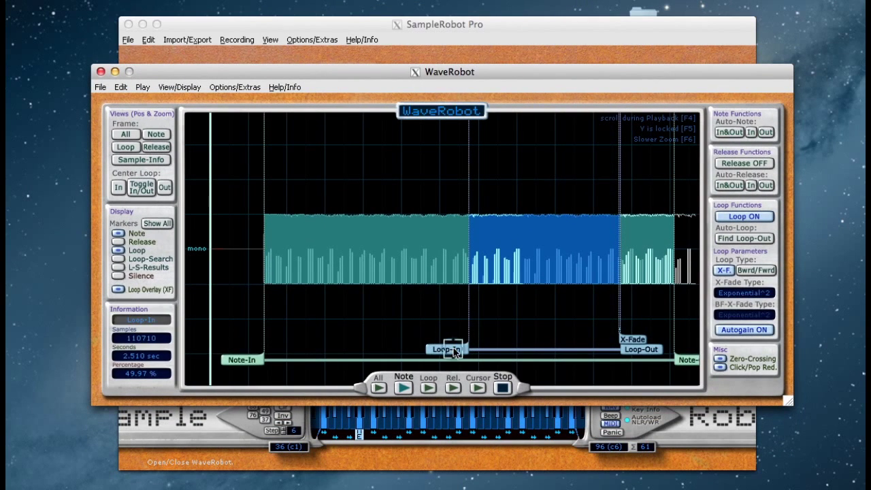
mouse_move(633, 338)
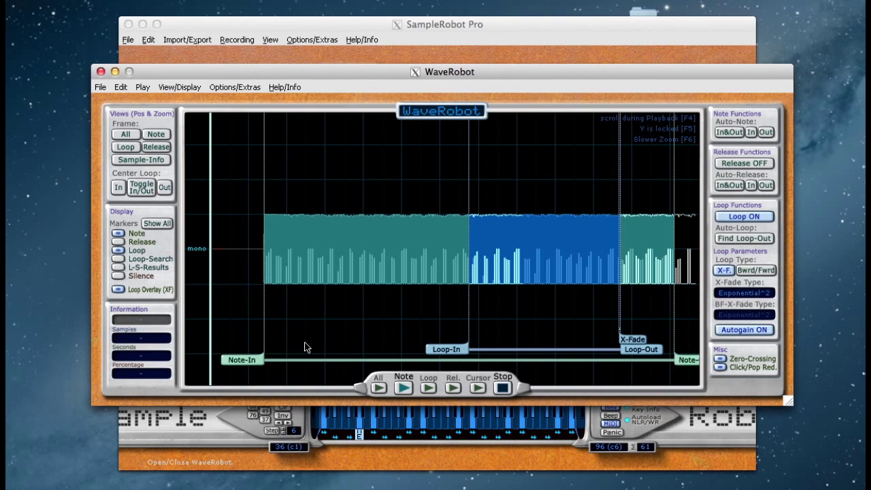
left_click(250, 359)
Close WaveRobot and choose Export selected Project as NI Kontakt (*.sxt)
left_click(101, 71)
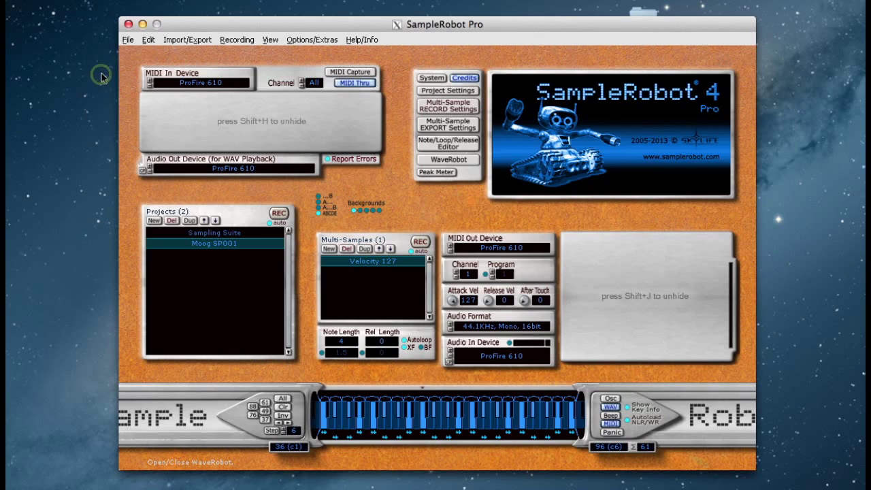
left_click(194, 40)
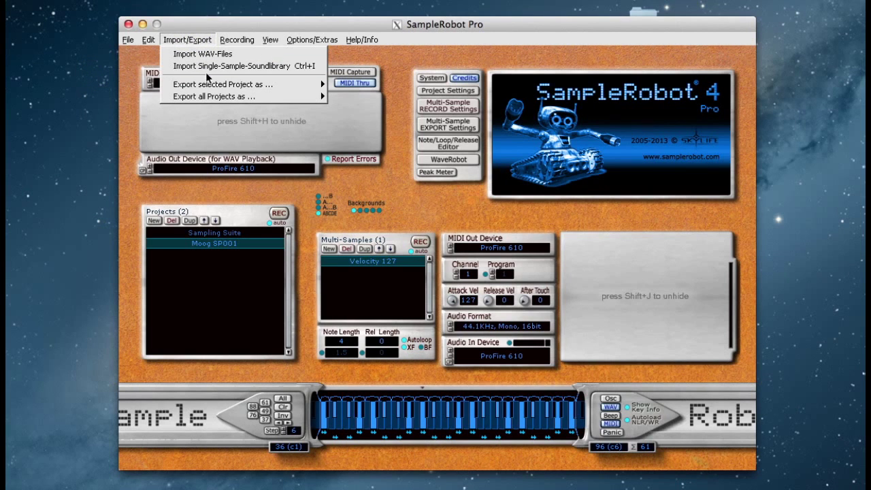
mouse_move(209, 85)
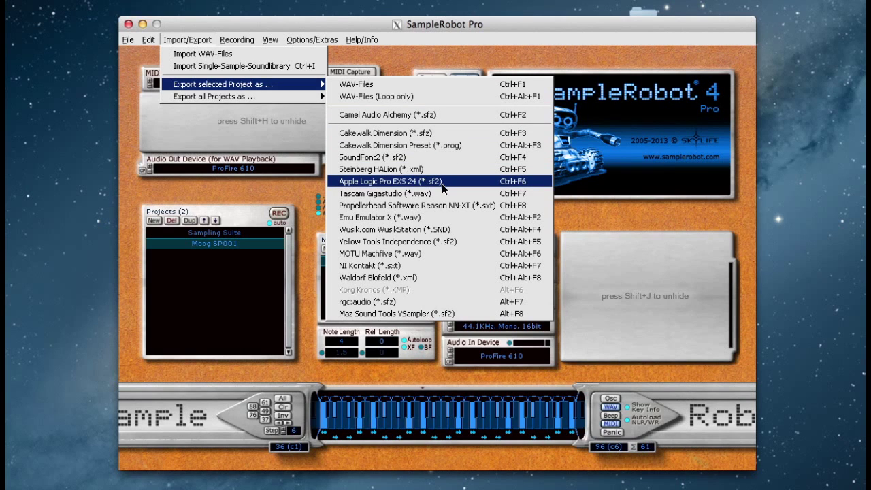
left_click(431, 266)
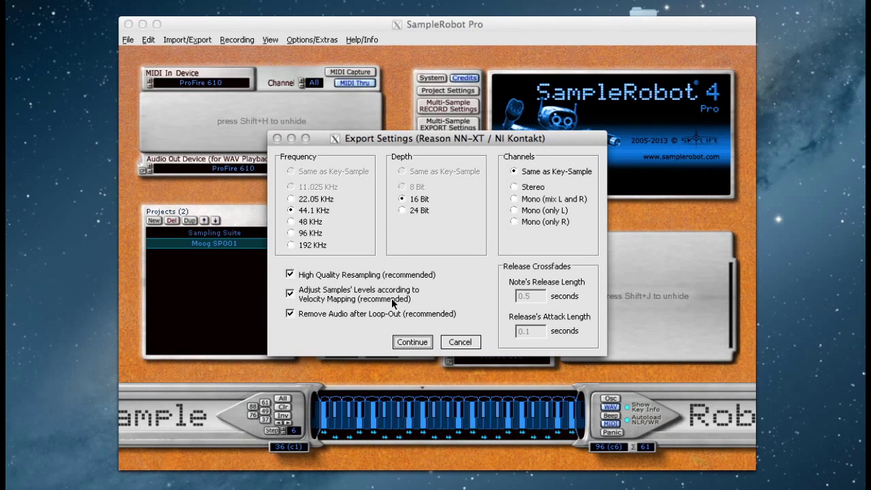
Keep the 44.1 KHz, 16 Bit settings and save the patch as Moog SP001.sxt
left_click(414, 342)
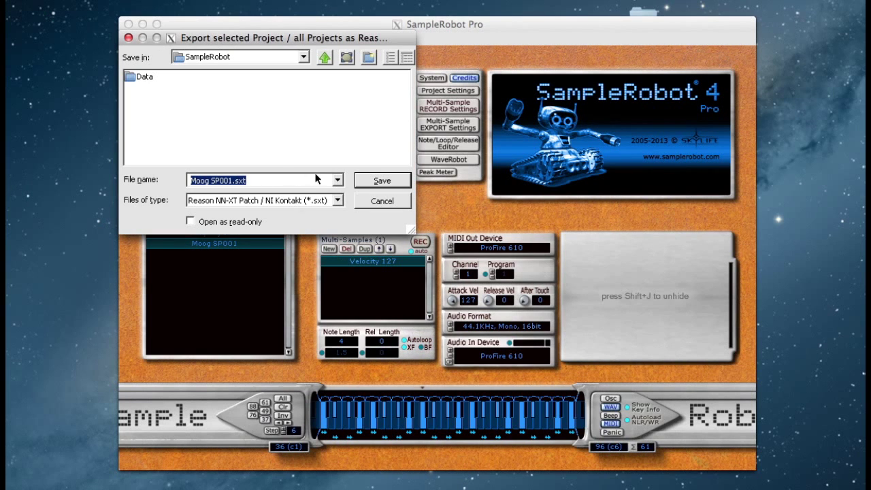
left_click(378, 181)
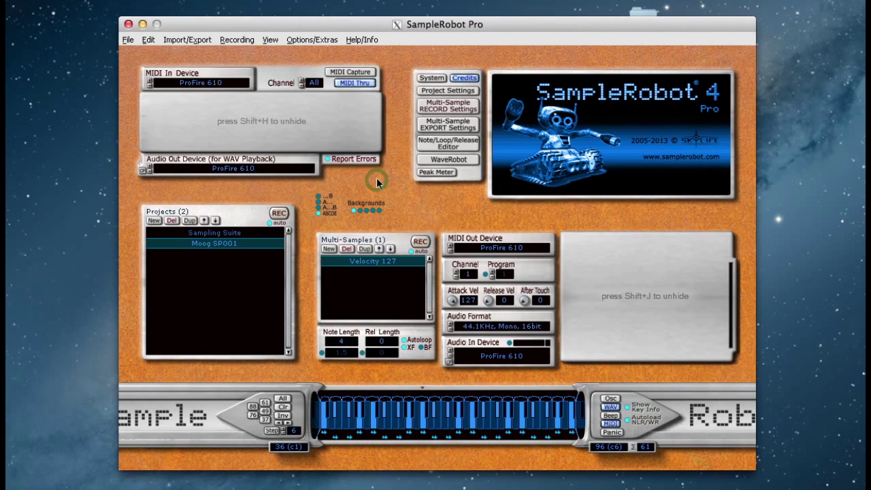